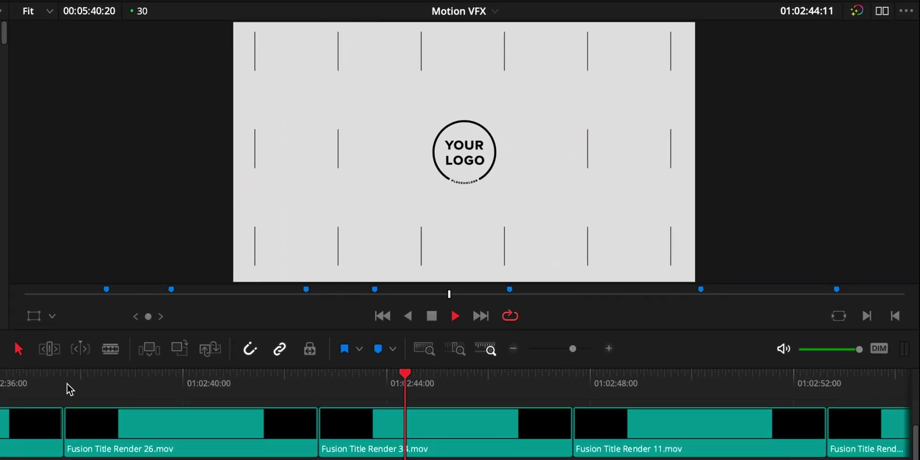
- Replay and stop on the earlier logo title, then view the rendered title clips in the 03 GFX bin
{"action": "left_click", "coordinate": [275, 322]}
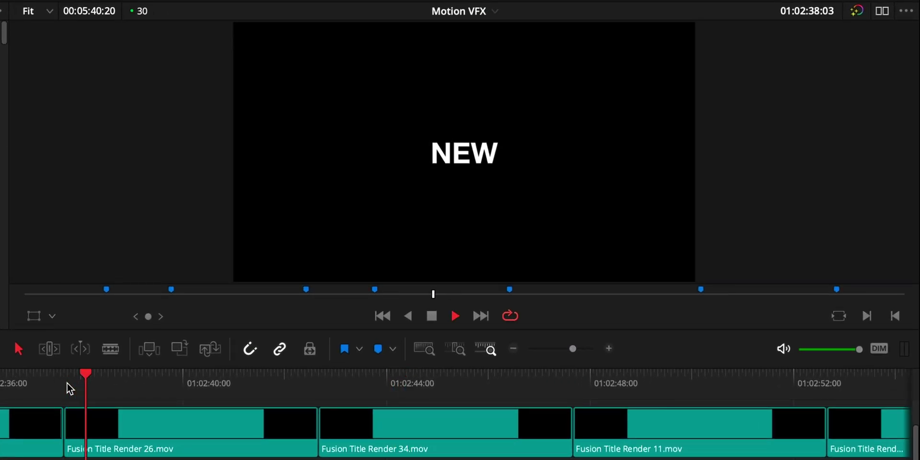
{"action": "key", "text": "space"}
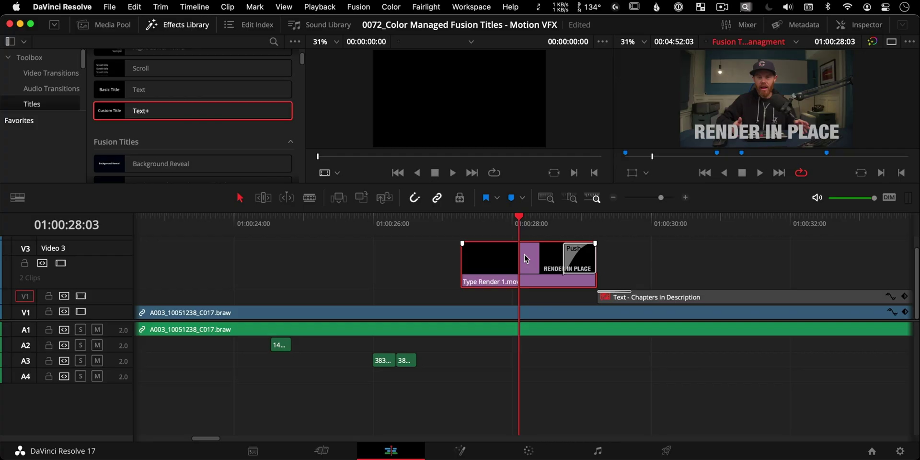
{"action": "right_click", "coordinate": [524, 254]}
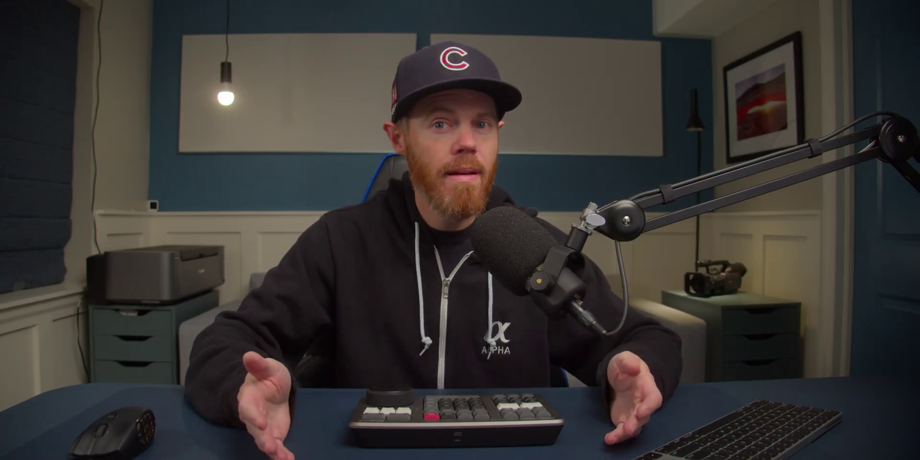
{"action": "left_click", "coordinate": [69, 152]}
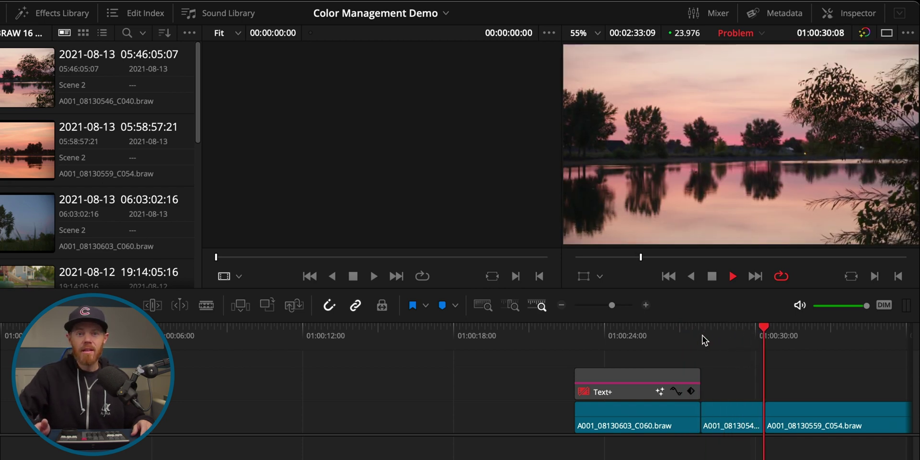
- Go to the trees shot and re-enable the Text+ title clip with D
{"action": "left_click", "coordinate": [660, 331]}
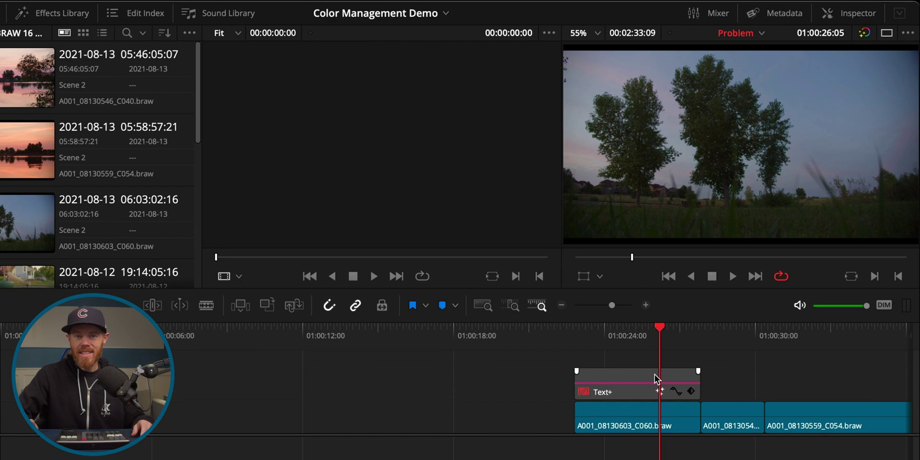
{"action": "key", "text": "d"}
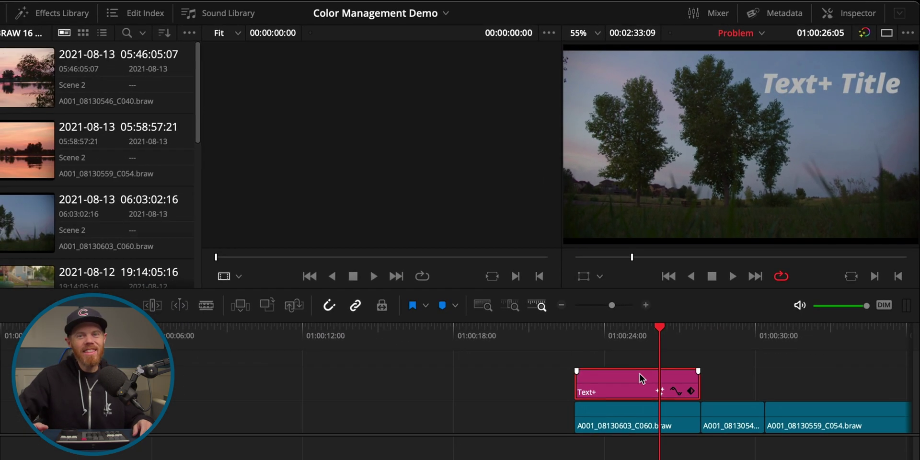
{"action": "right_click", "coordinate": [637, 374]}
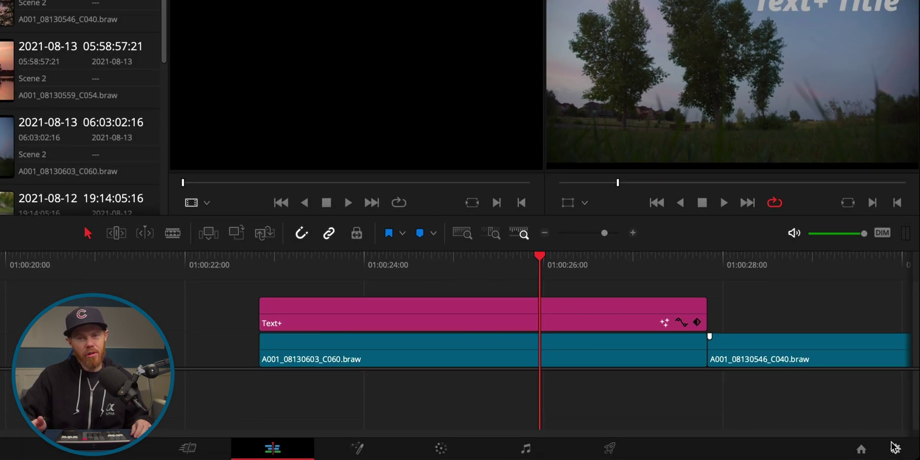
- Switch project color science to plain DaVinci YRGB, save, and review Master Settings
{"action": "key", "text": "shift+9"}
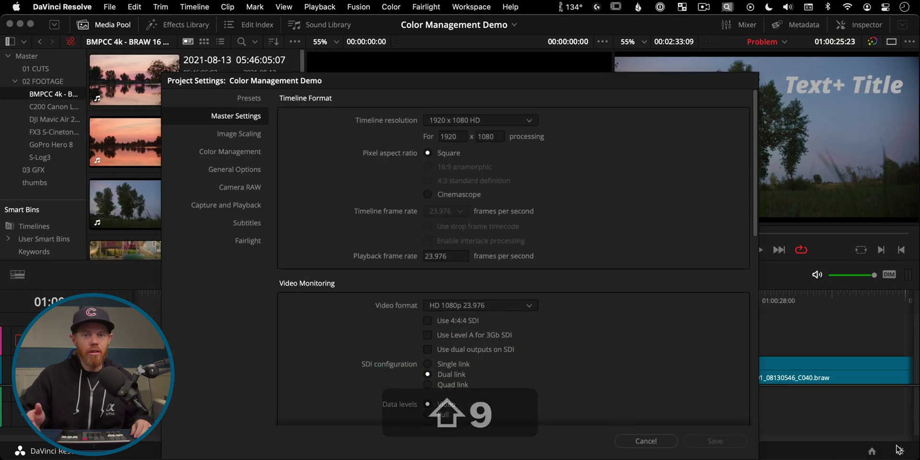
{"action": "left_click", "coordinate": [250, 154]}
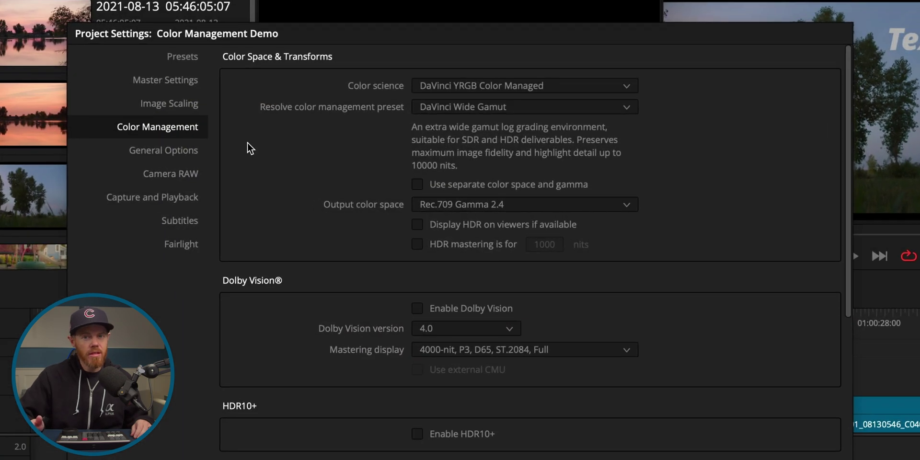
{"action": "left_click", "coordinate": [628, 86]}
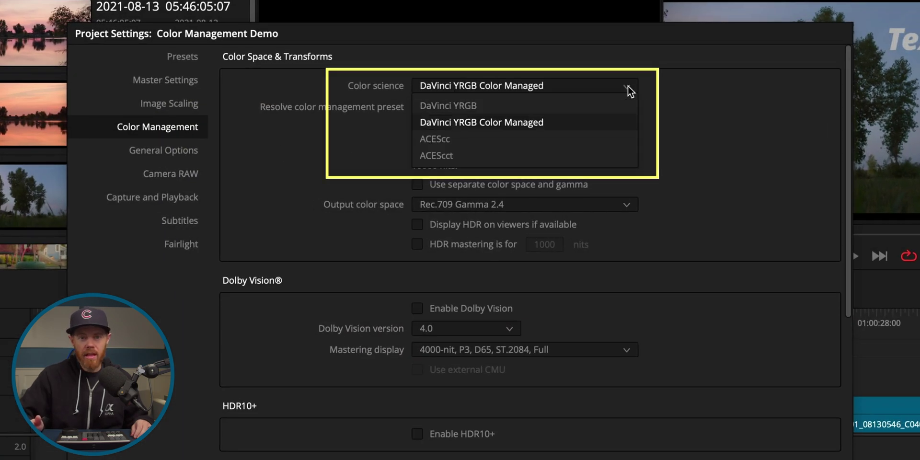
{"action": "left_click", "coordinate": [591, 102]}
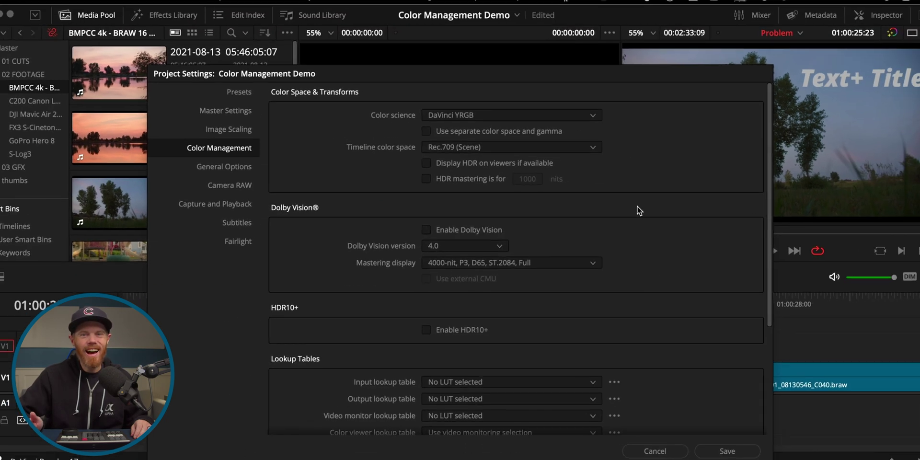
{"action": "left_click", "coordinate": [704, 436]}
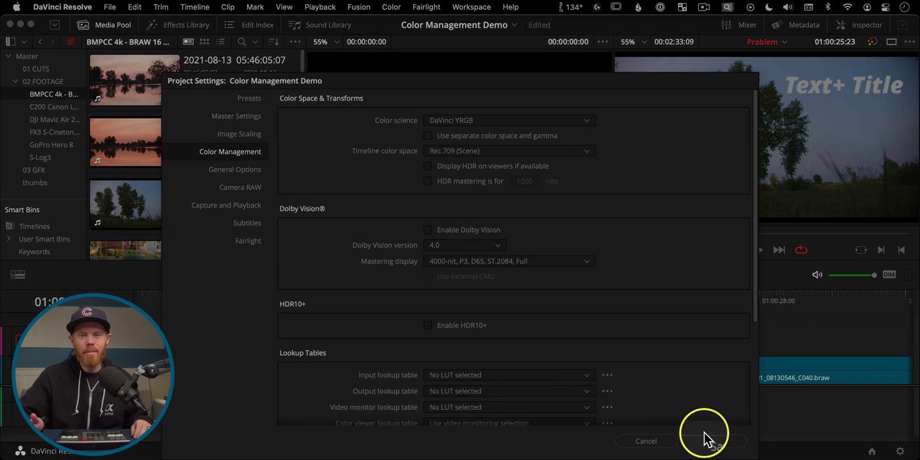
{"action": "key", "text": "alt"}
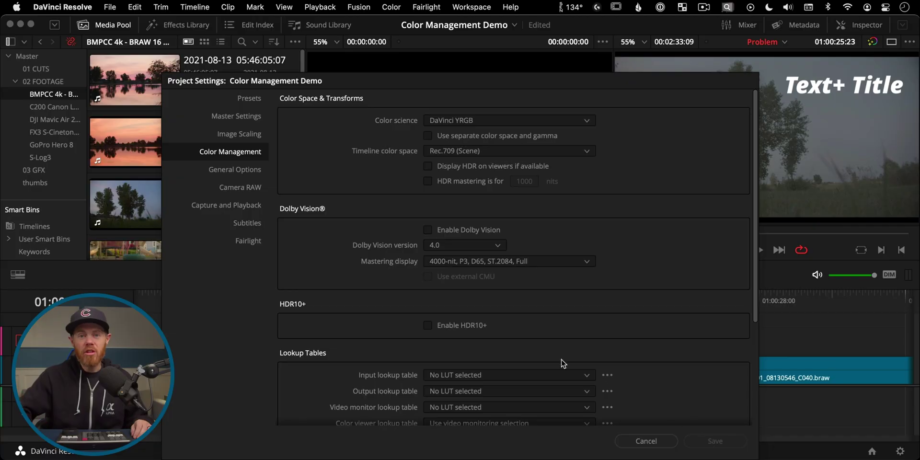
{"action": "left_click", "coordinate": [242, 116]}
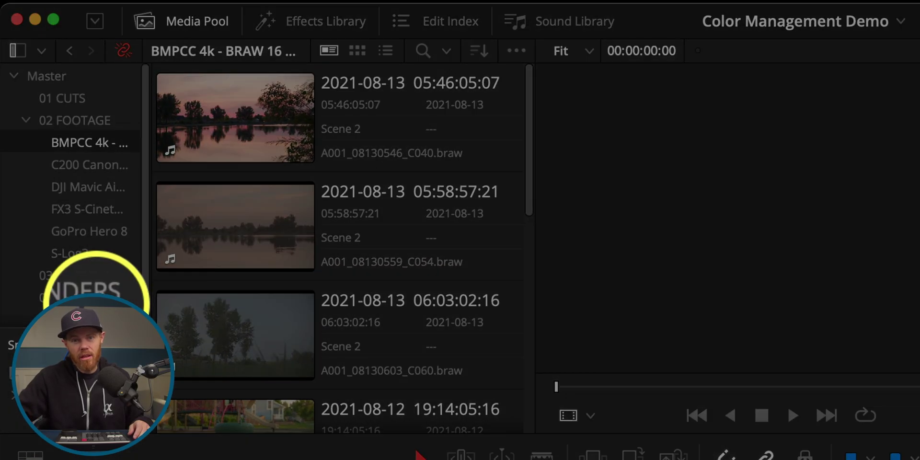
- Render the Text+ title in place as QuickTime Apple ProRes 4444 into the 04 RENDERS bin
{"action": "left_click", "coordinate": [67, 187]}
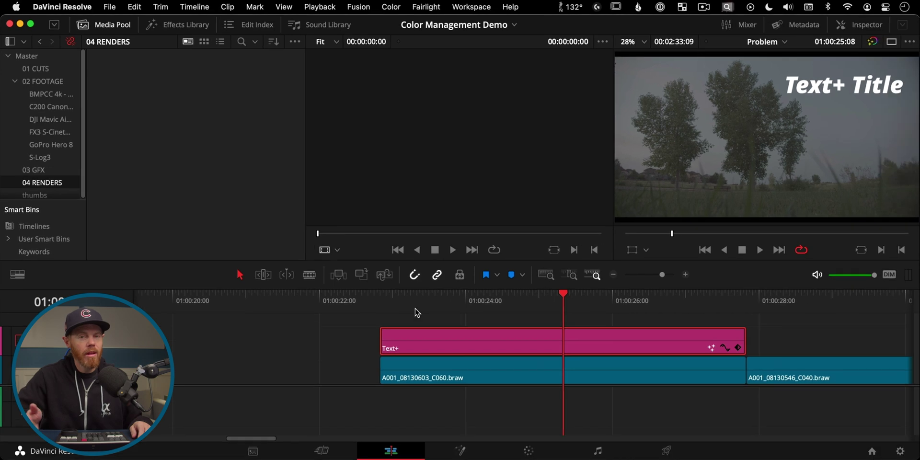
{"action": "right_click", "coordinate": [643, 456]}
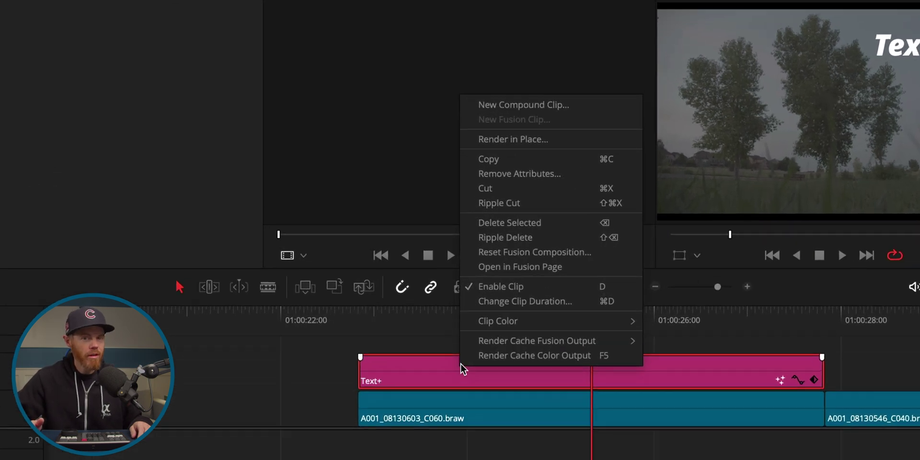
{"action": "left_click", "coordinate": [568, 139]}
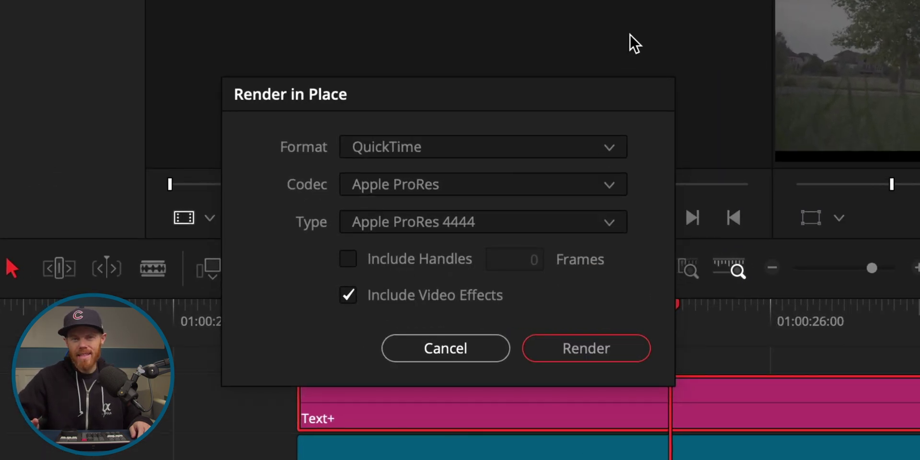
{"action": "left_click", "coordinate": [615, 151]}
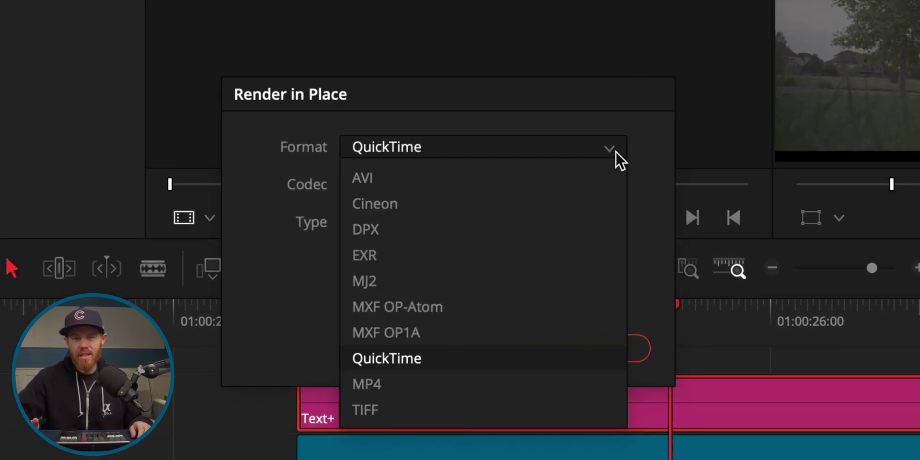
{"action": "left_click", "coordinate": [646, 148]}
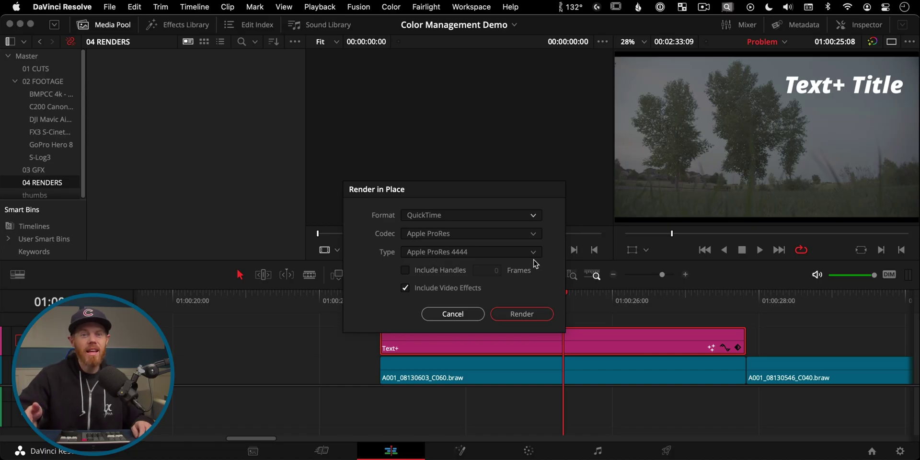
{"action": "left_click", "coordinate": [533, 314]}
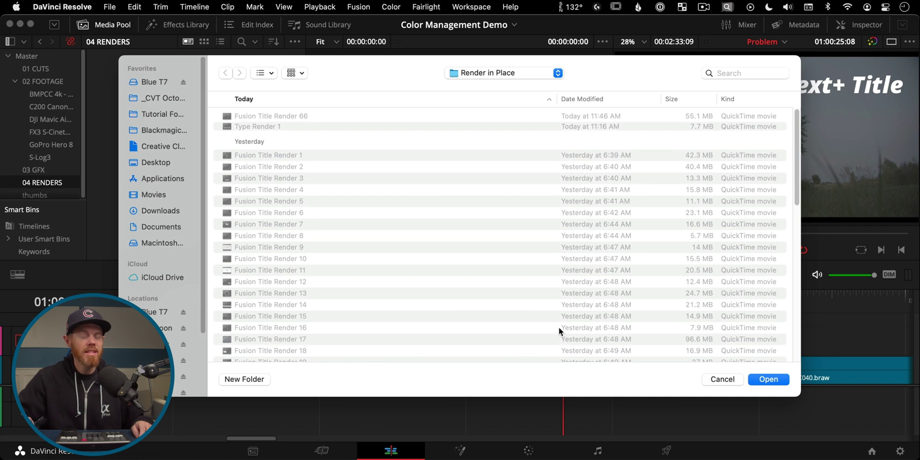
- Save the render to the Render in Place folder, then reopen Project Settings with Shift+9
{"action": "left_click", "coordinate": [767, 380]}
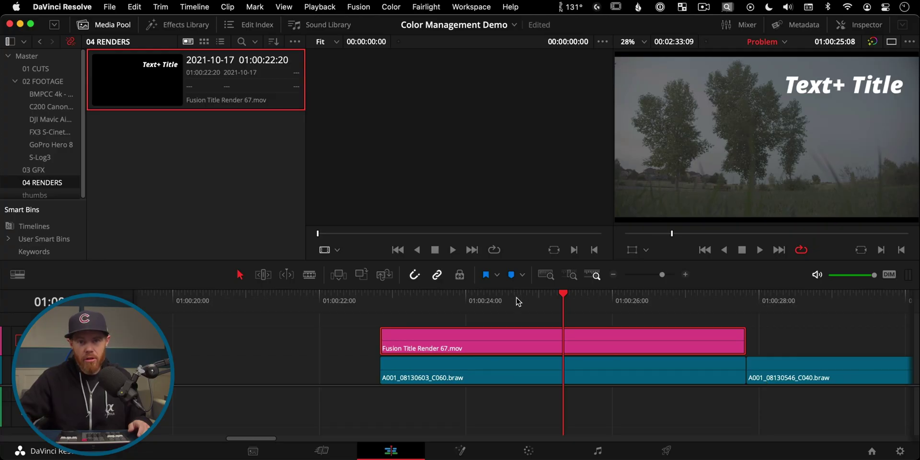
{"action": "key", "text": "shift+9"}
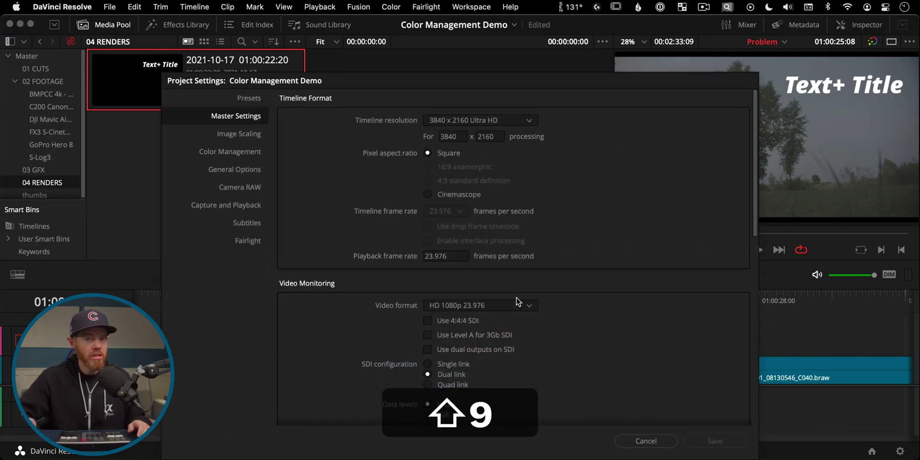
- Set the timeline to 1920 x 1080 HD and DaVinci YRGB Color Managed with DaVinci Wide Gamut
{"action": "left_click", "coordinate": [530, 121]}
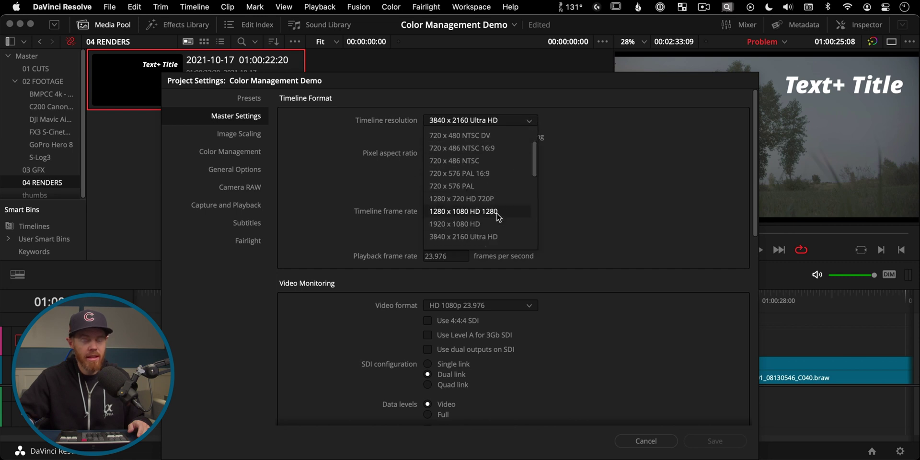
{"action": "left_click", "coordinate": [711, 441]}
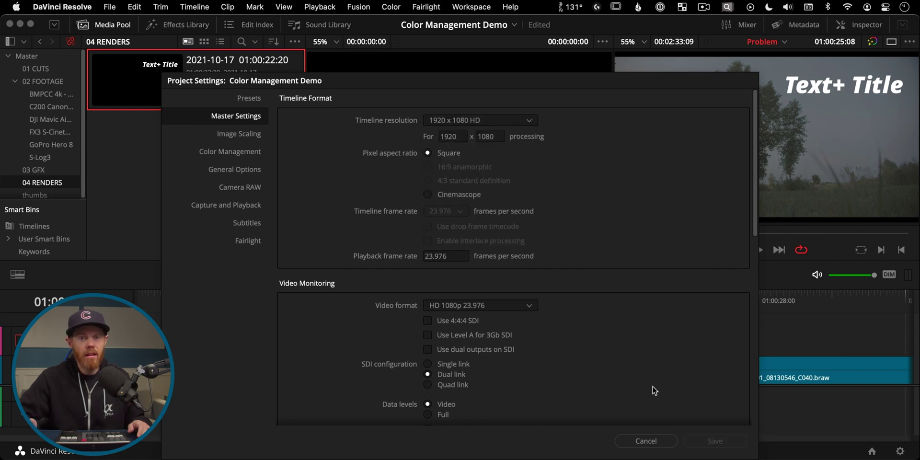
{"action": "left_click", "coordinate": [242, 152]}
{"action": "left_click", "coordinate": [581, 122]}
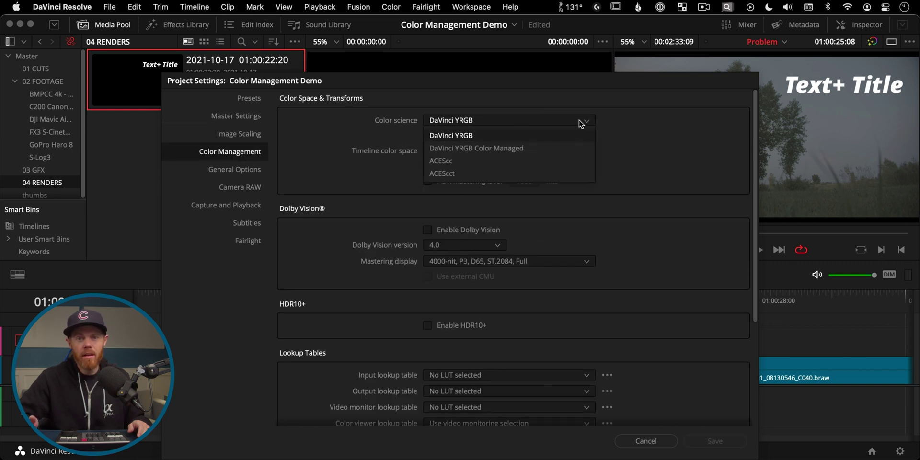
{"action": "left_click", "coordinate": [564, 147]}
{"action": "left_click", "coordinate": [583, 138]}
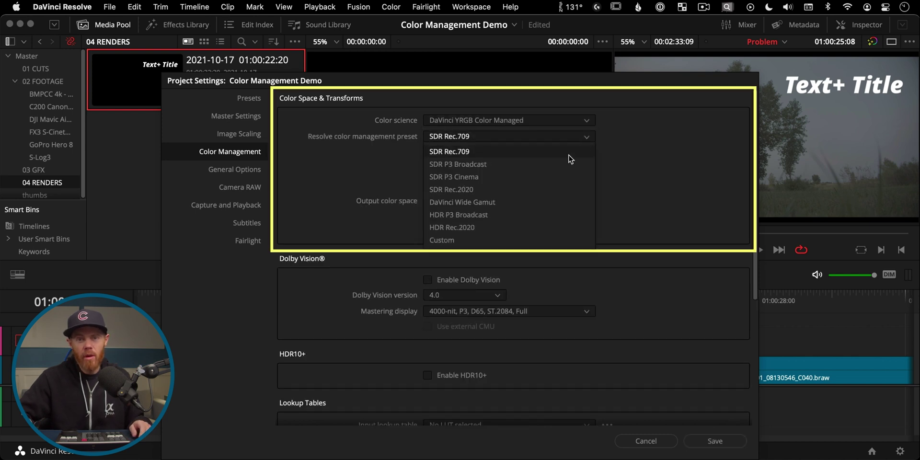
{"action": "left_click", "coordinate": [554, 201]}
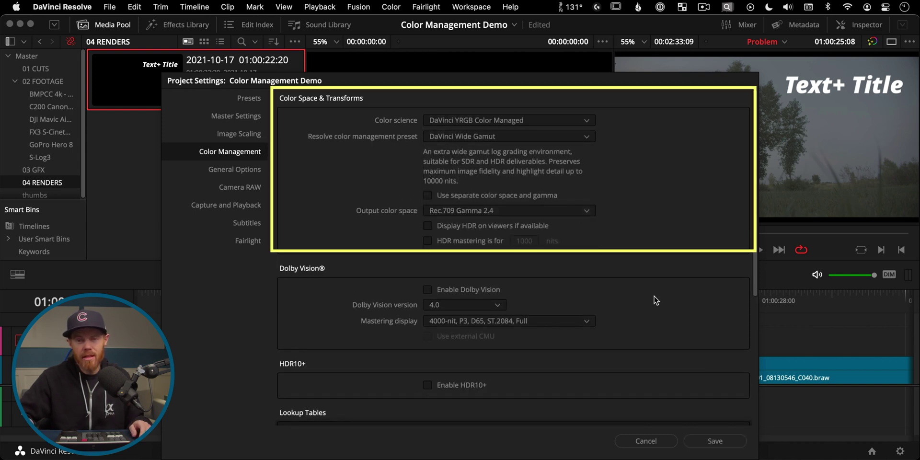
{"action": "left_click", "coordinate": [721, 439]}
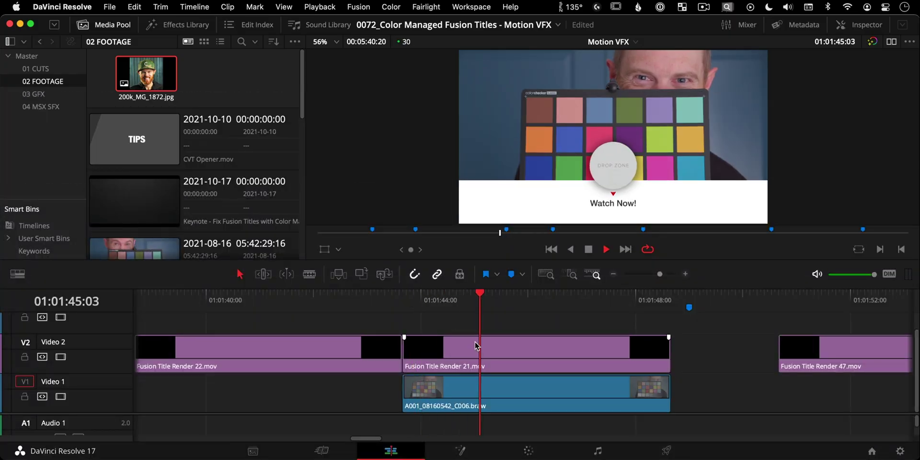
- Decompose Fusion Title Render 21 to its Watch Now title and load 200k_MG_1872.jpg as avatar
{"action": "right_click", "coordinate": [498, 350]}
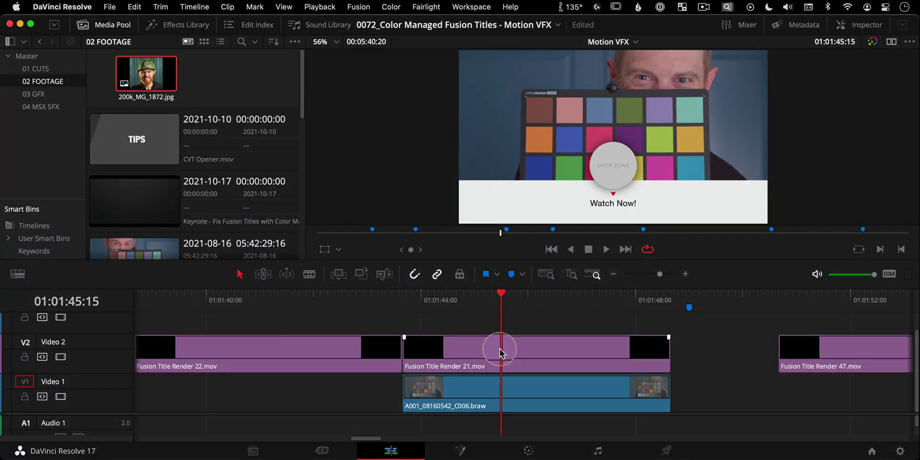
{"action": "left_click", "coordinate": [608, 73]}
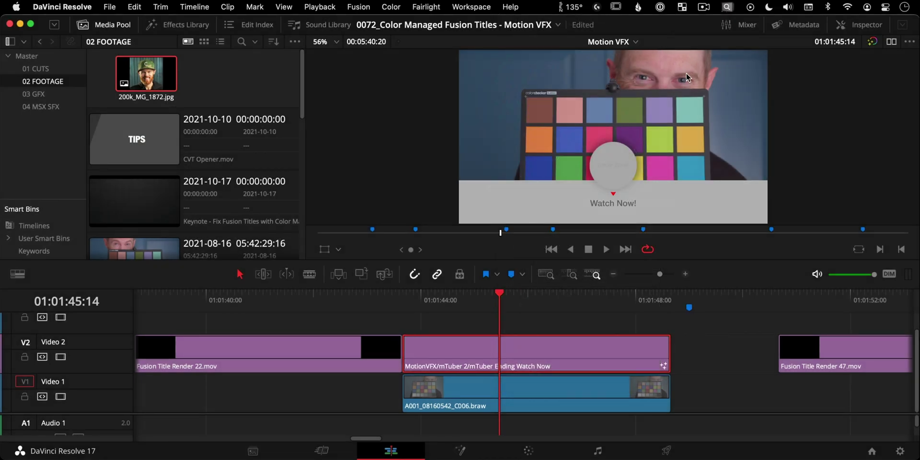
{"action": "left_click", "coordinate": [876, 26]}
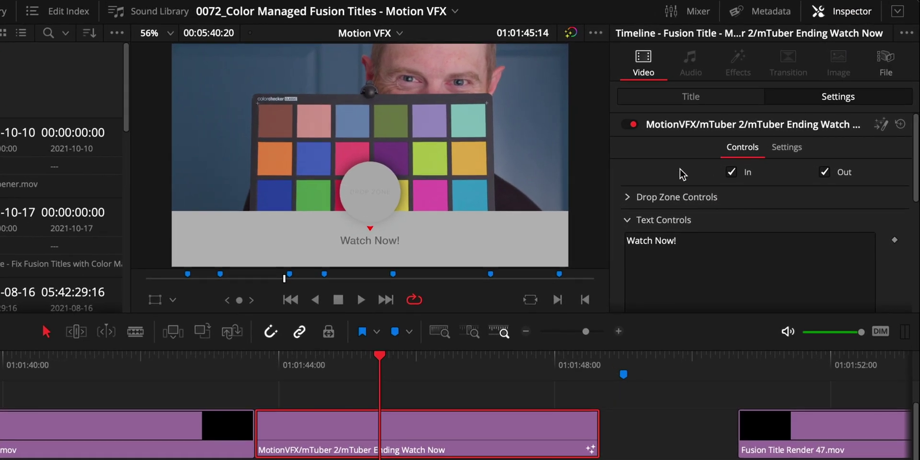
{"action": "left_click", "coordinate": [628, 197]}
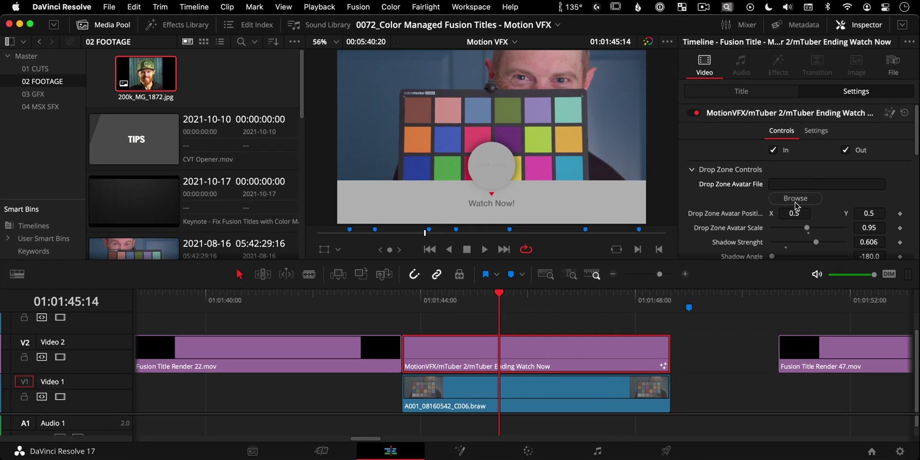
{"action": "left_click", "coordinate": [760, 238]}
{"action": "left_click", "coordinate": [556, 272]}
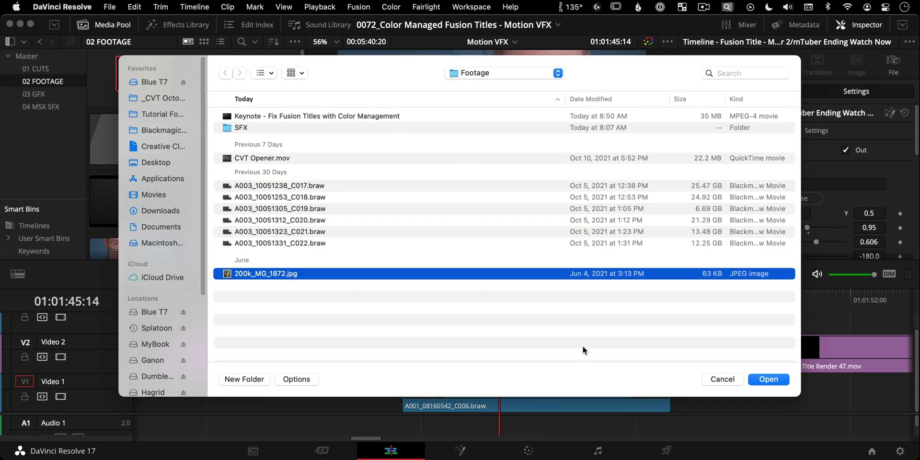
{"action": "left_click", "coordinate": [766, 379]}
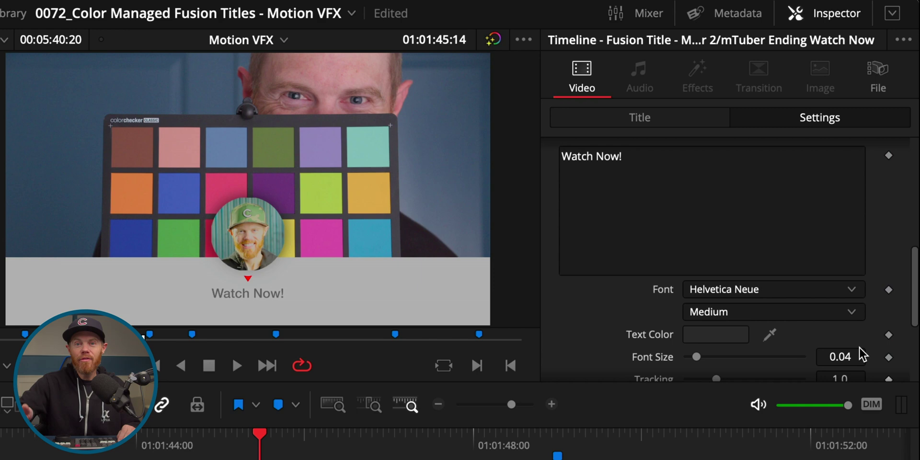
- Step the Watch Now font size up to 0.06, then back down to 0.03
{"action": "left_click", "coordinate": [844, 356]}
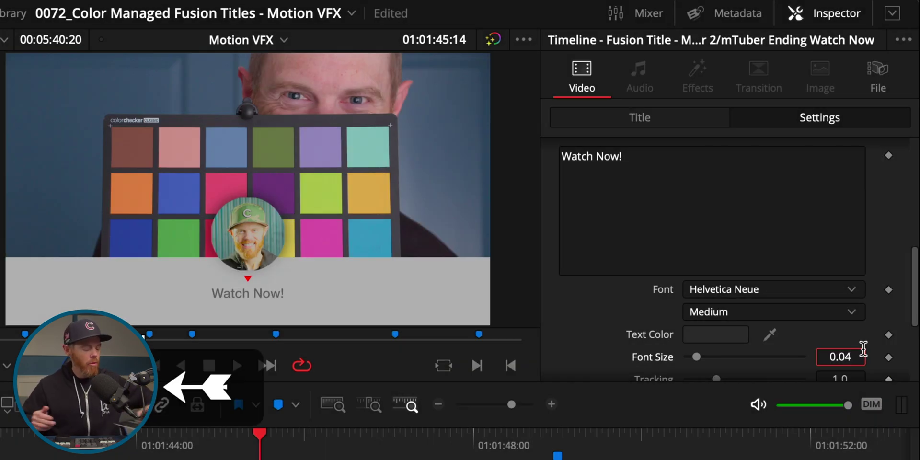
{"action": "key", "text": "Right"}
{"action": "key", "text": "Right"}
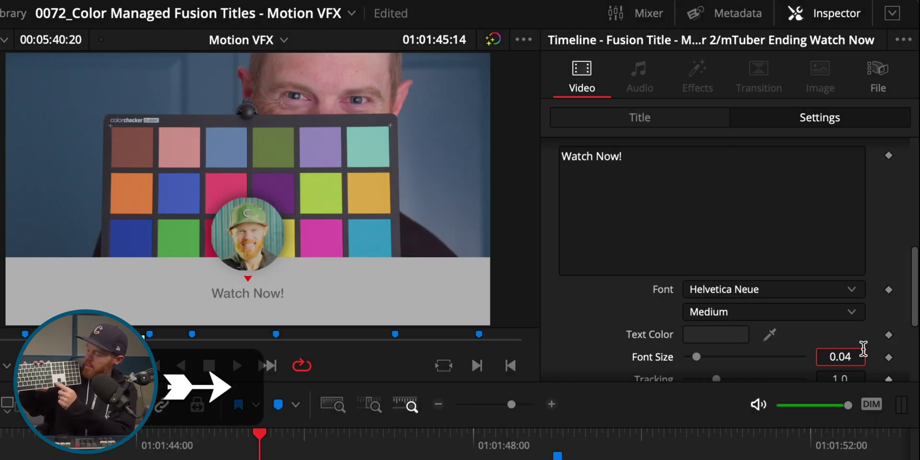
{"action": "key", "text": "Left"}
{"action": "key", "text": "Left"}
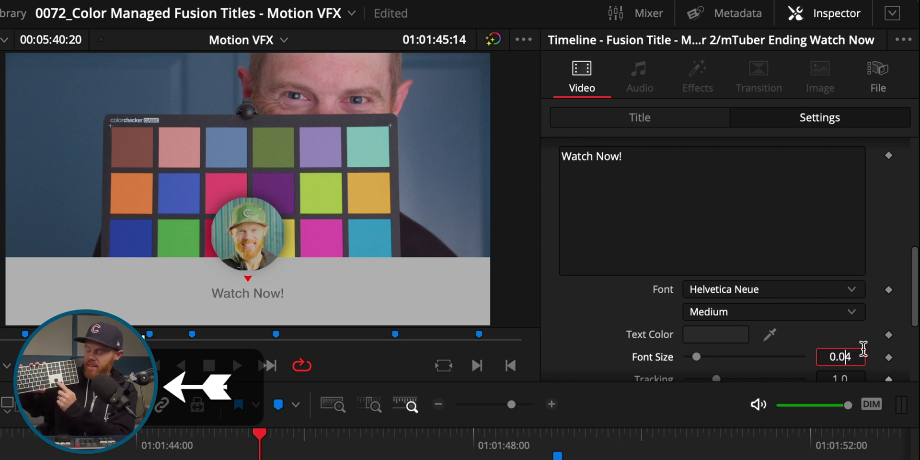
{"action": "key", "text": "Down"}
{"action": "key", "text": "Up"}
{"action": "key", "text": "Up"}
{"action": "key", "text": "Up"}
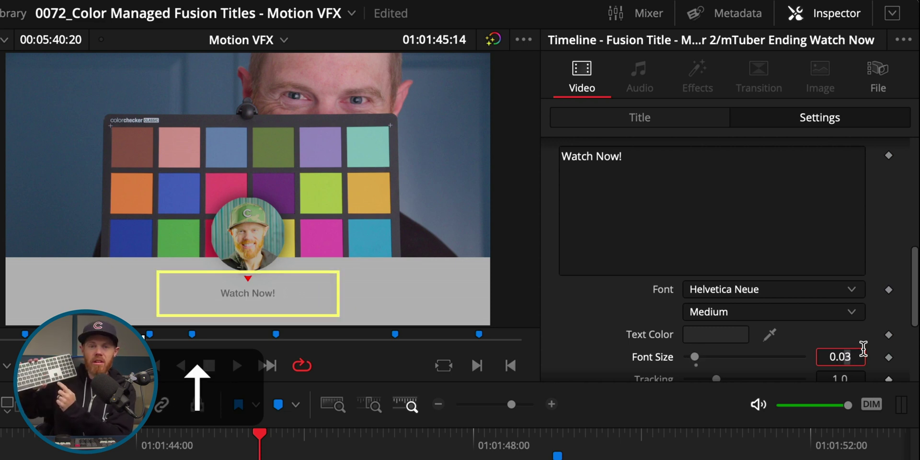
{"action": "key", "text": "Down"}
{"action": "key", "text": "Down"}
{"action": "key", "text": "Down"}
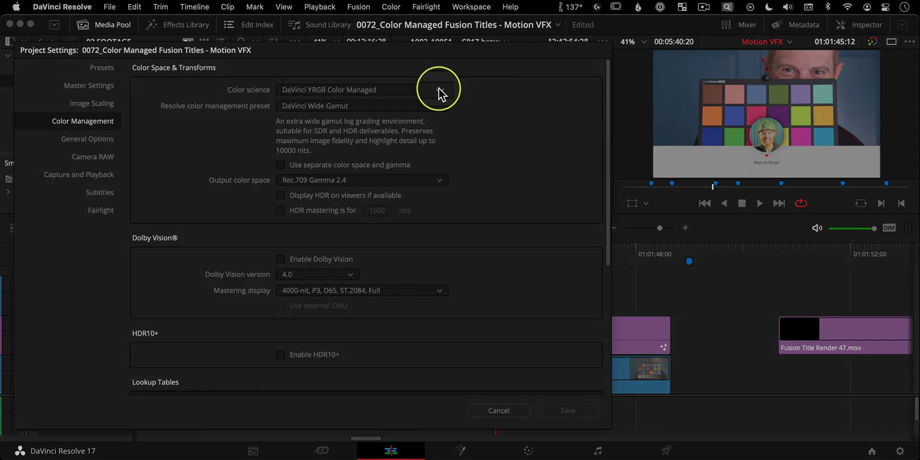
- Change color science from DaVinci YRGB Color Managed back to DaVinci YRGB and save
{"action": "left_click", "coordinate": [438, 90]}
{"action": "left_click", "coordinate": [426, 102]}
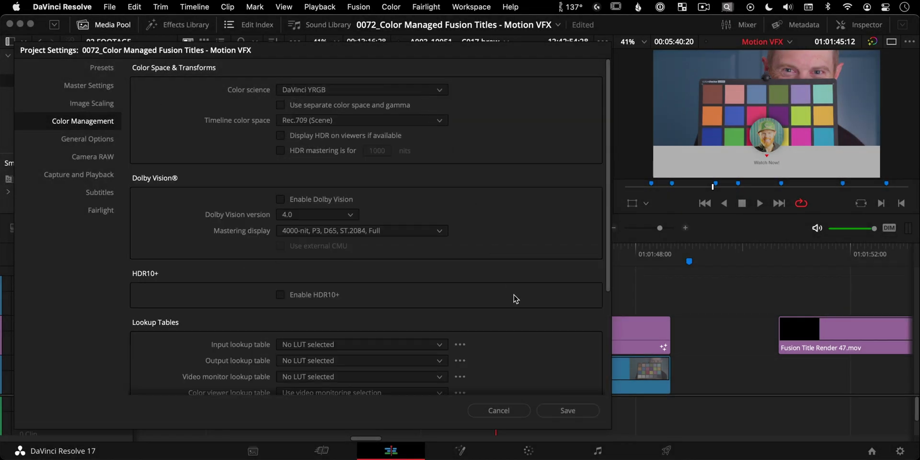
{"action": "left_click", "coordinate": [567, 411]}
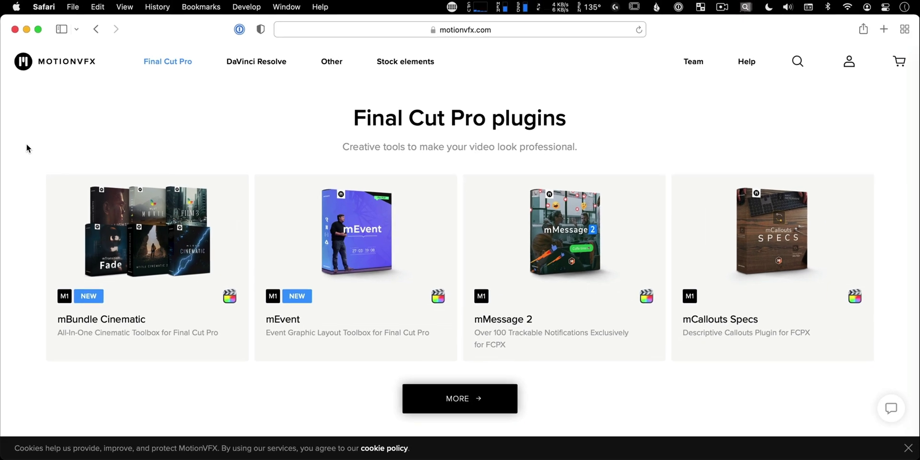
- Open MotionVFX's DaVinci Resolve page and browse plugins like mIntro 2 DV and mLUT Cine
{"action": "scroll", "coordinate": [27, 145], "scroll_direction": "down", "scroll_amount": 5}
{"action": "left_click", "coordinate": [257, 61]}
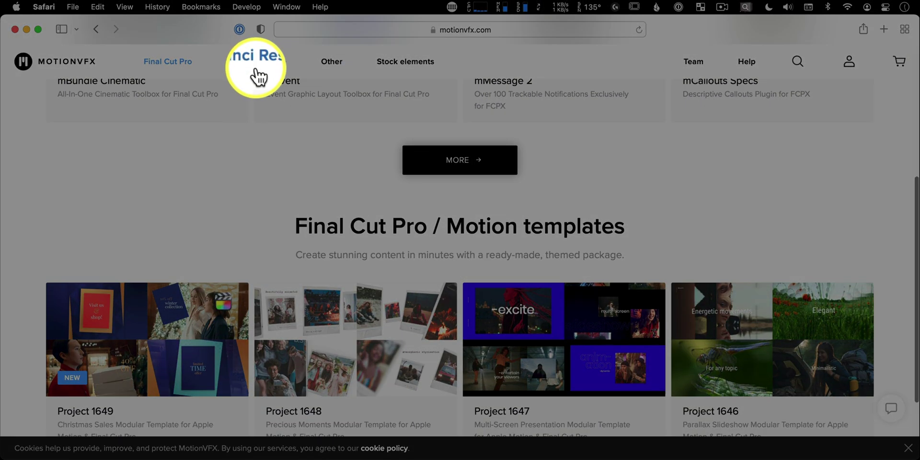
{"action": "scroll", "coordinate": [51, 154], "scroll_direction": "down", "scroll_amount": 5}
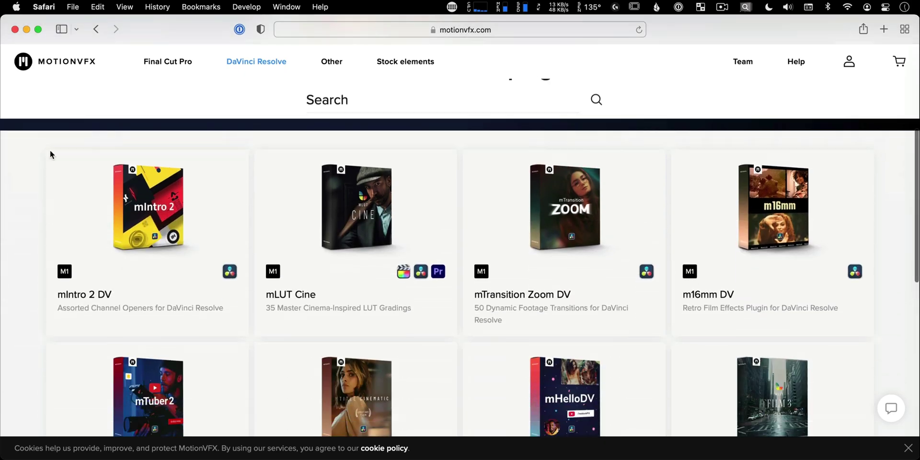